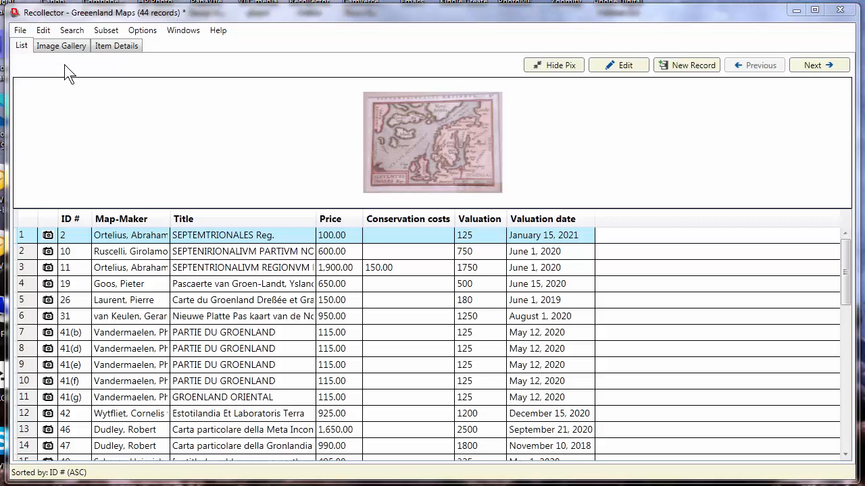
# - Start a new derived field in the Greeenland Maps collection and name it Total cost
pyautogui.click(46, 32)
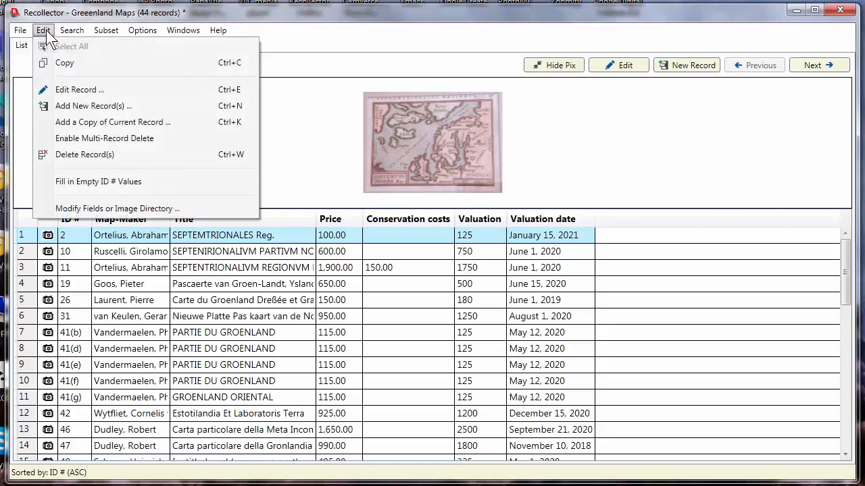
pyautogui.click(94, 208)
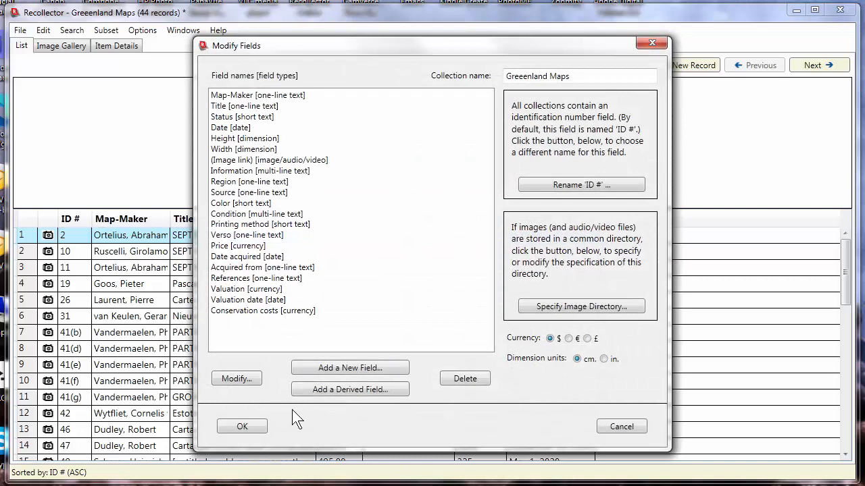
pyautogui.click(338, 390)
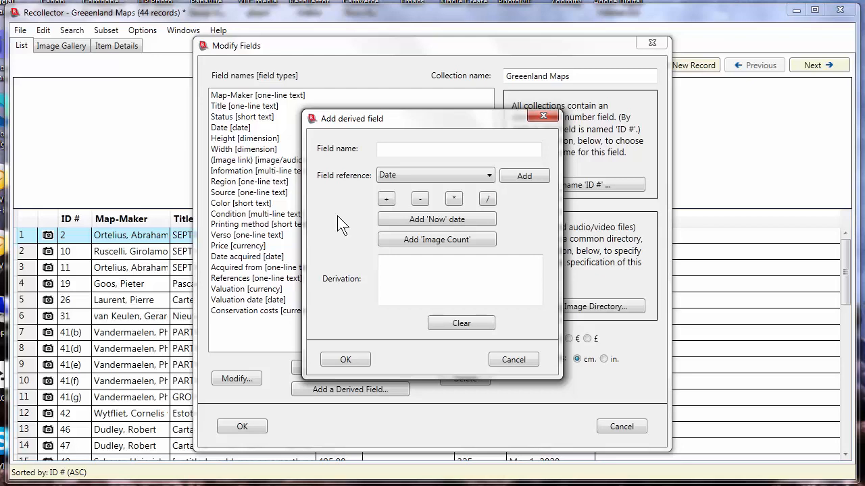
pyautogui.click(405, 148)
pyautogui.write('Total cost')
# - Set the Total cost derivation to Price + Conservation costs and save the field changes to the collection
pyautogui.click(485, 175)
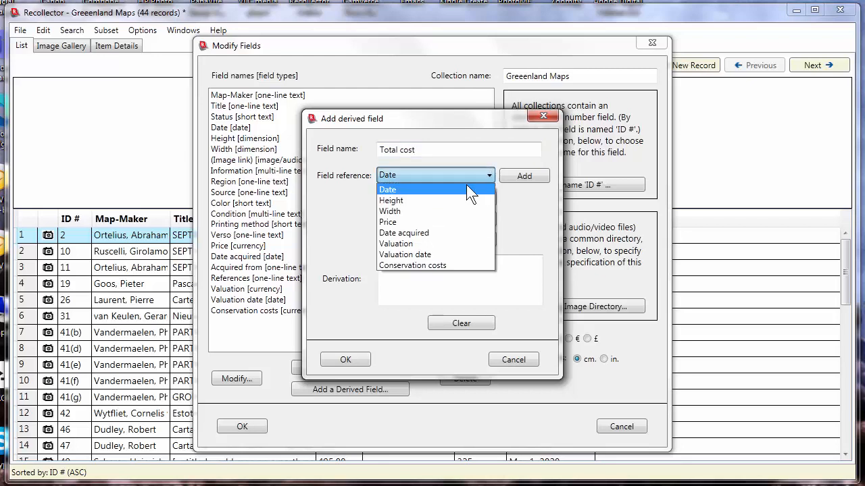
pyautogui.click(387, 223)
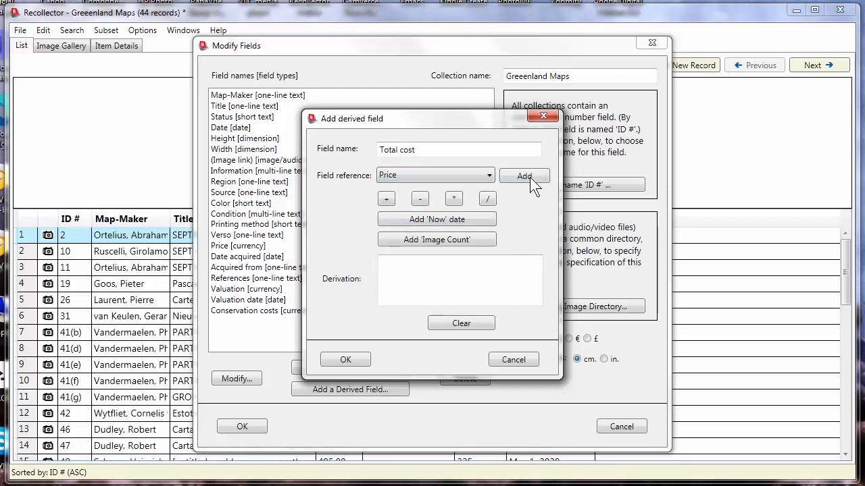
pyautogui.click(530, 177)
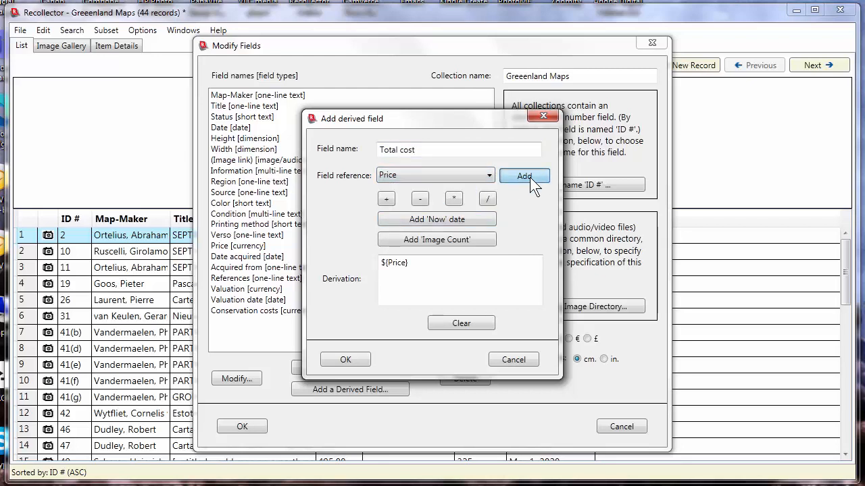
pyautogui.click(386, 197)
pyautogui.click(487, 173)
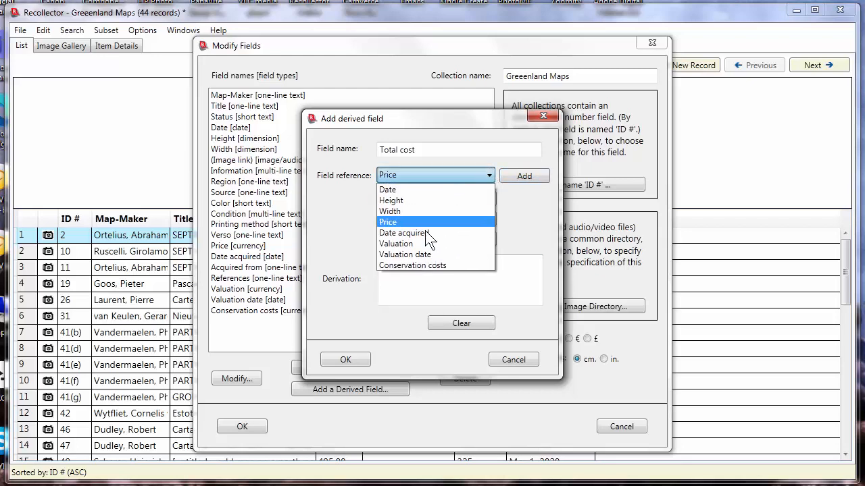
pyautogui.click(417, 265)
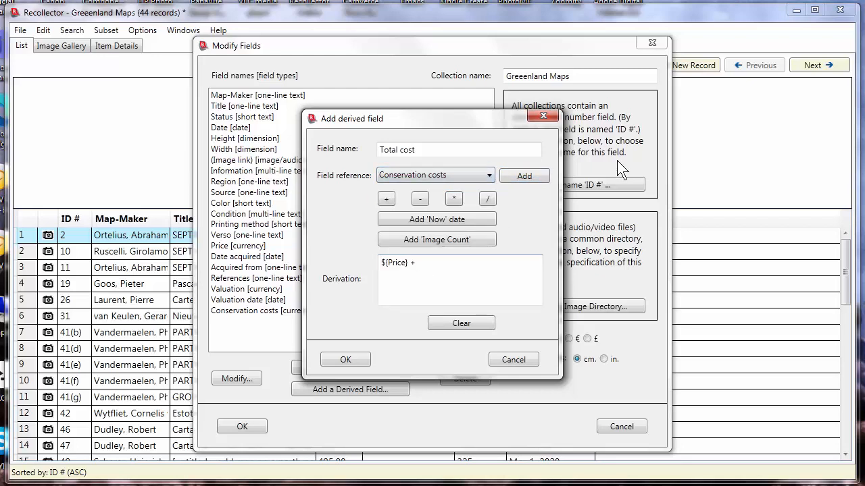
pyautogui.click(524, 176)
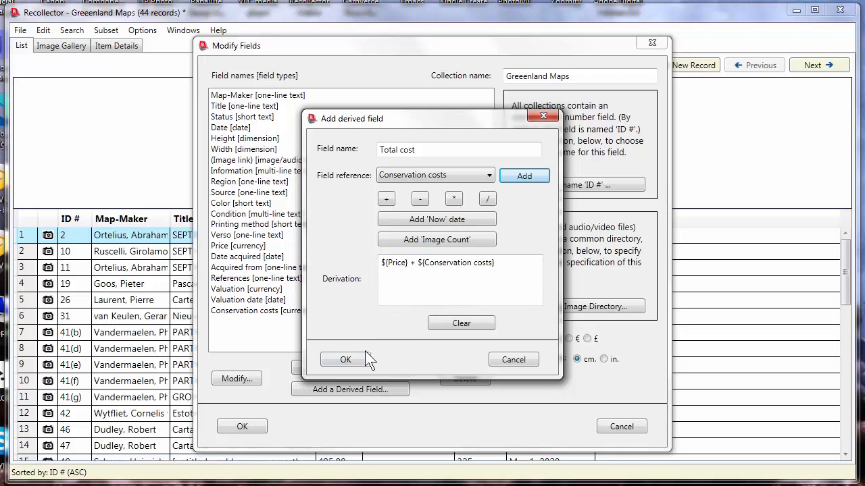
pyautogui.click(346, 361)
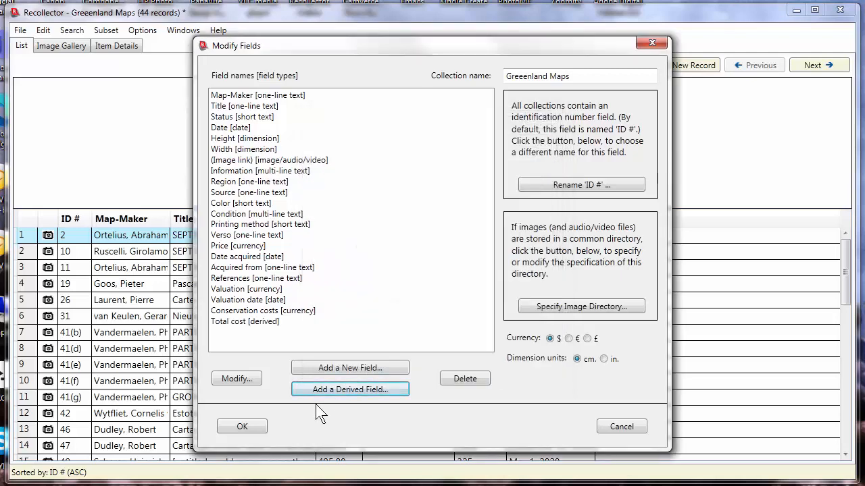
pyautogui.click(242, 427)
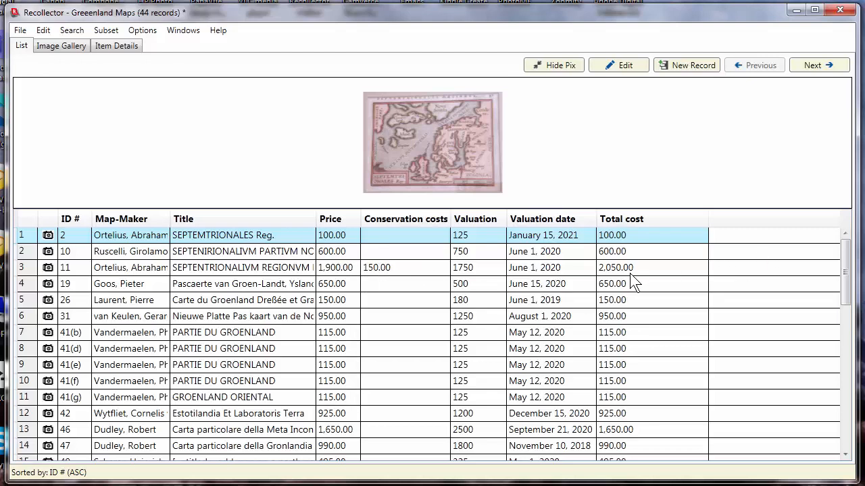
# - Start another derived field in the collection's field definitions and name it Gain / Loss
pyautogui.click(41, 31)
pyautogui.click(127, 209)
pyautogui.click(331, 391)
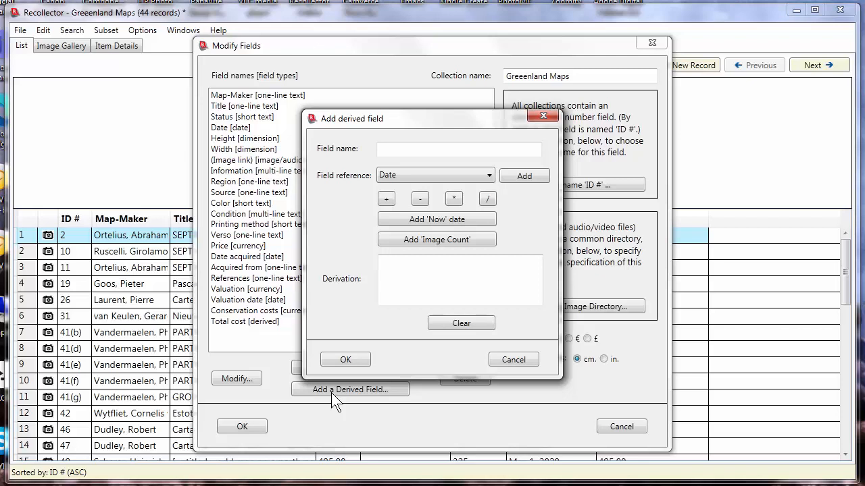
pyautogui.click(398, 150)
pyautogui.write('Gain Loss')
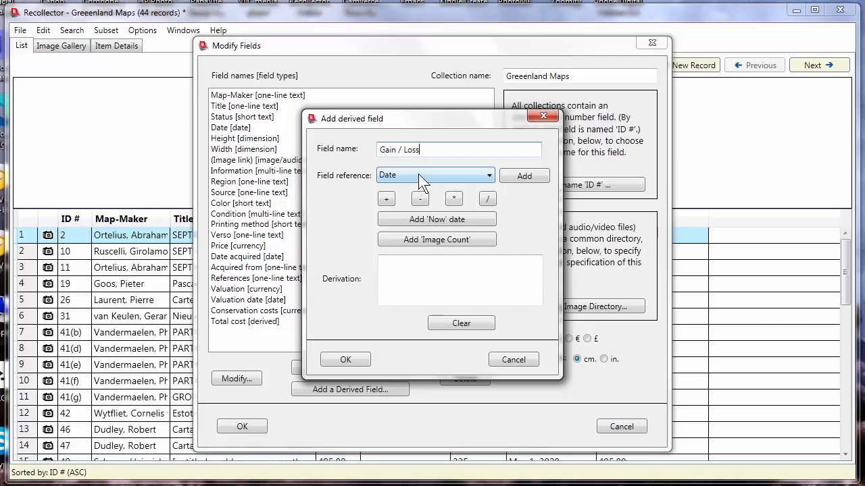
# - Set the Gain / Loss derivation to Valuation - Price - Conservation costs
pyautogui.click(418, 174)
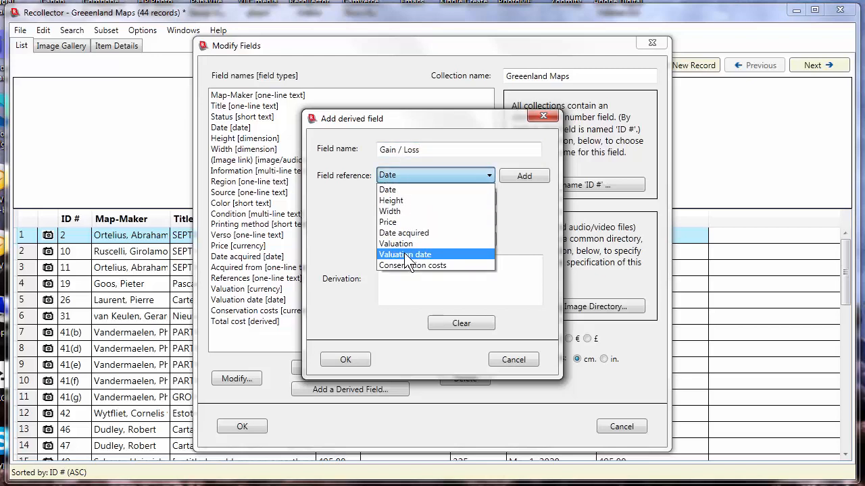
pyautogui.click(401, 243)
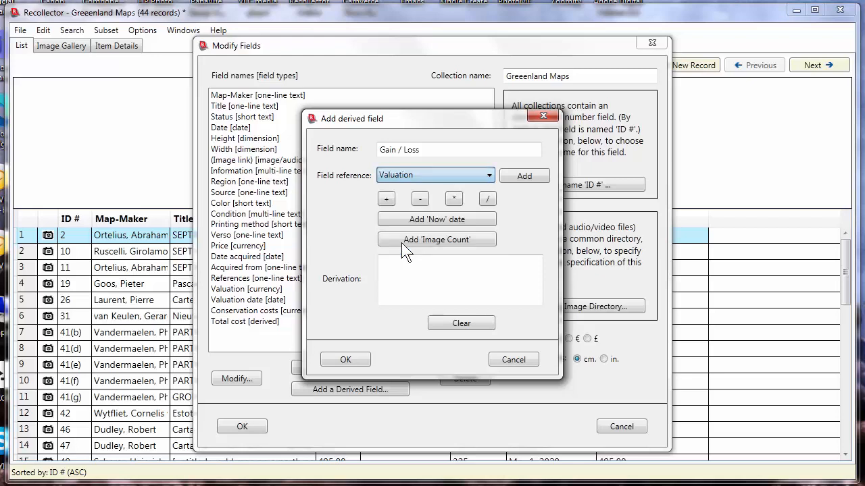
pyautogui.click(522, 179)
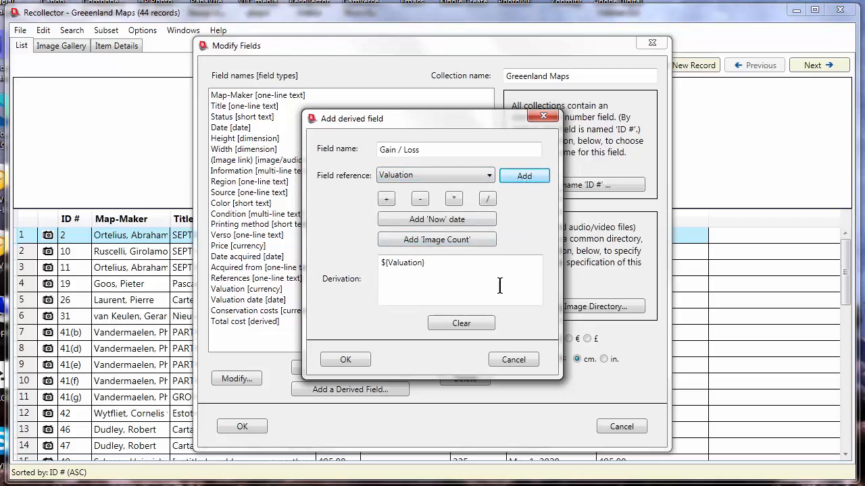
pyautogui.click(418, 199)
pyautogui.click(433, 174)
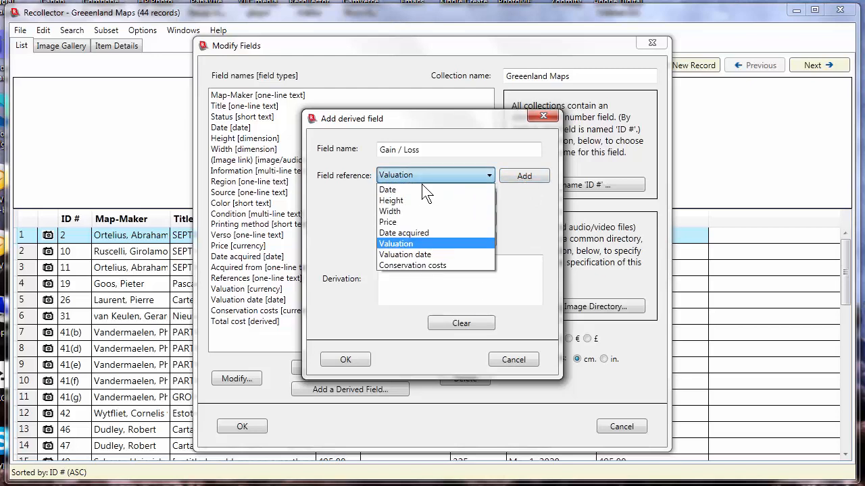
pyautogui.click(400, 220)
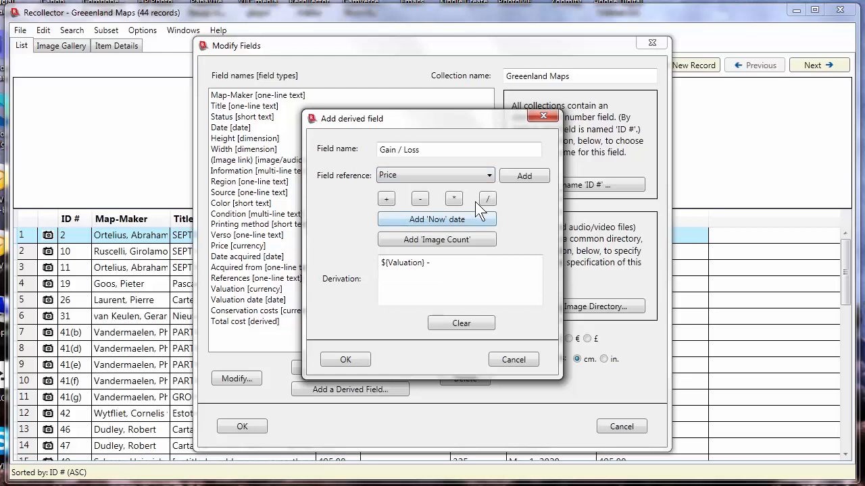
pyautogui.click(520, 177)
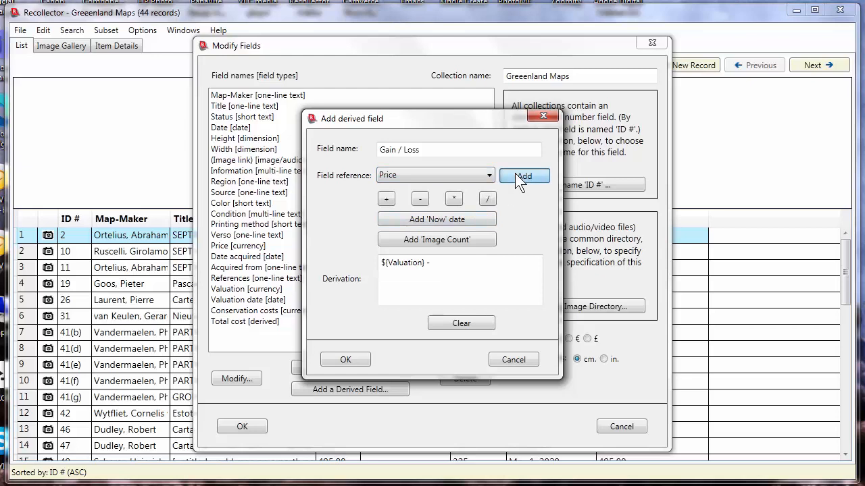
pyautogui.click(419, 201)
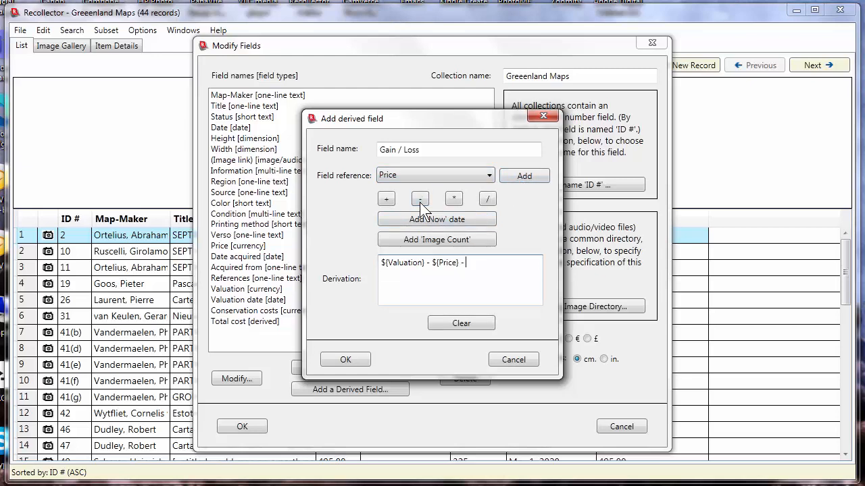
pyautogui.click(426, 175)
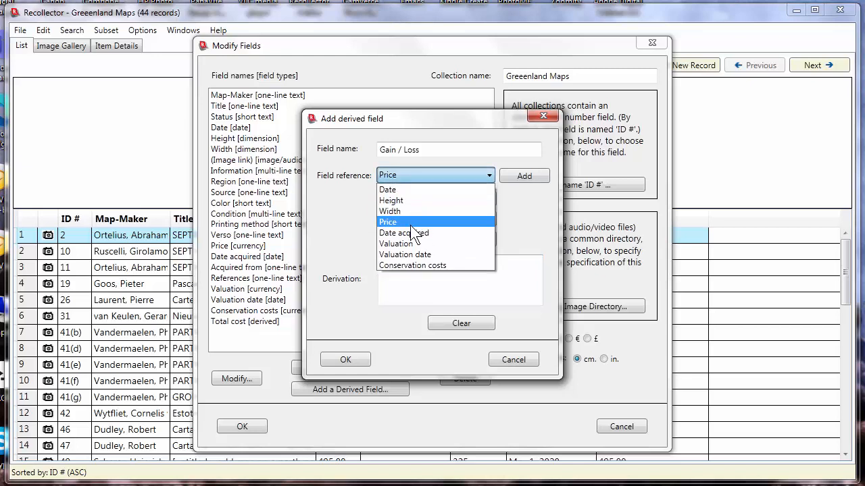
pyautogui.click(415, 274)
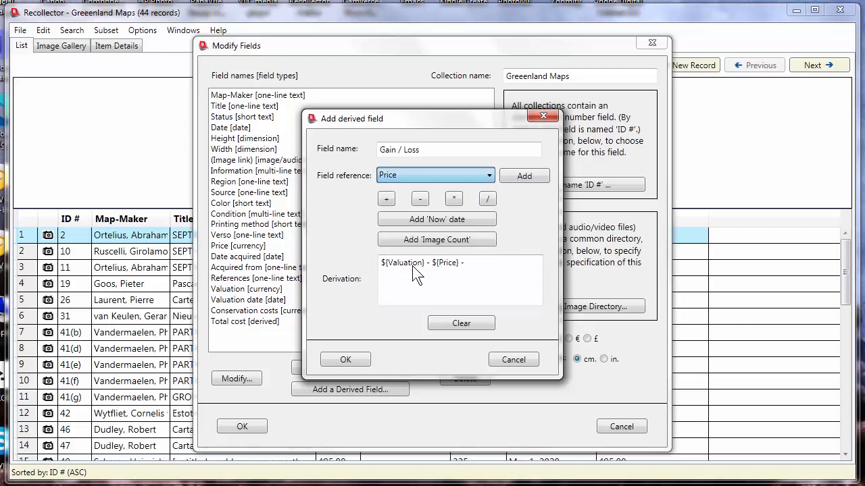
pyautogui.click(524, 179)
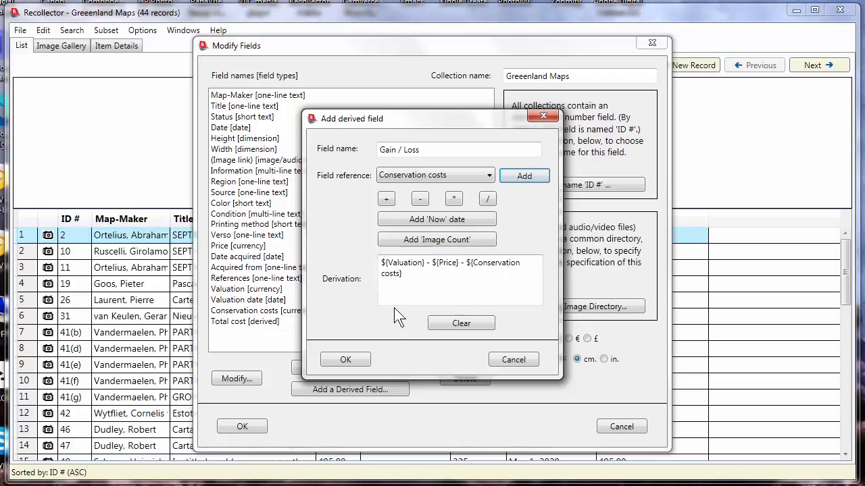
# - Save the Gain / Loss field to the collection and sort the record list by it in ascending order
pyautogui.click(349, 359)
pyautogui.click(249, 425)
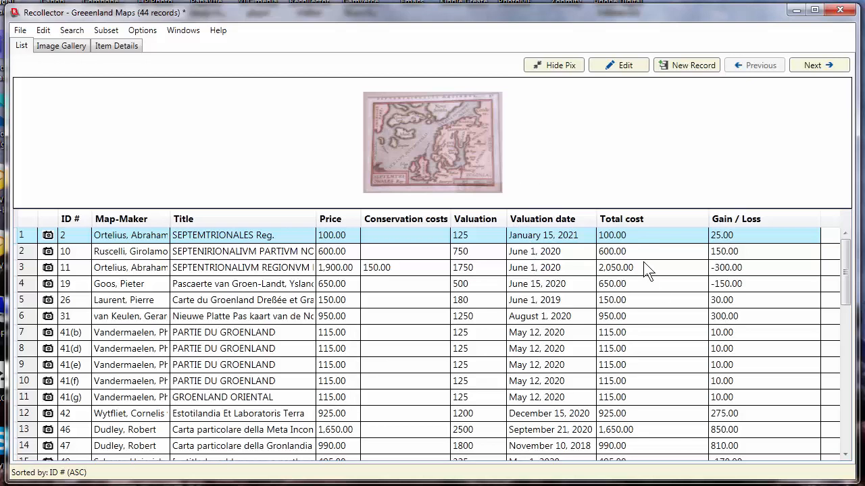
pyautogui.click(745, 220)
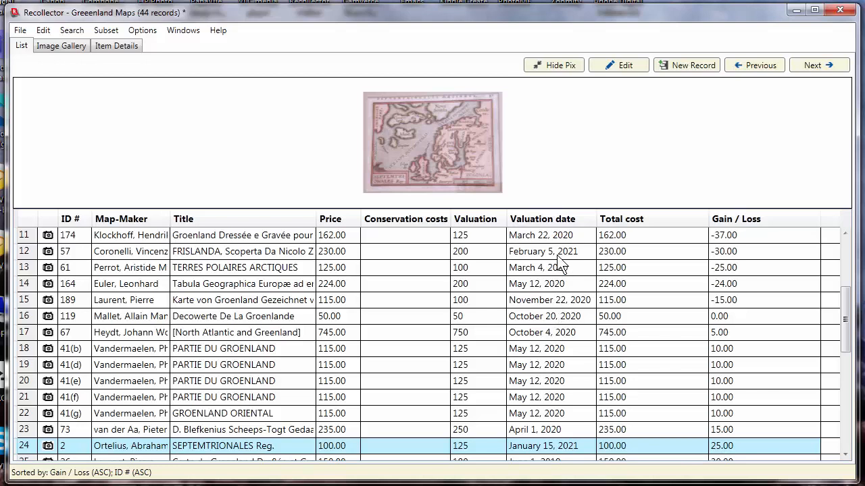
# - Delete the derived fields Total cost and Gain / Loss from the collection's field definitions
pyautogui.click(38, 30)
pyautogui.click(115, 208)
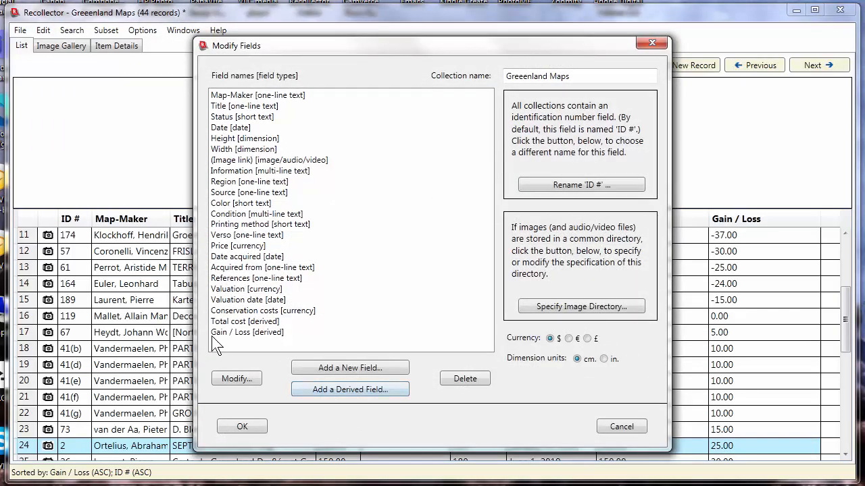
pyautogui.click(223, 322)
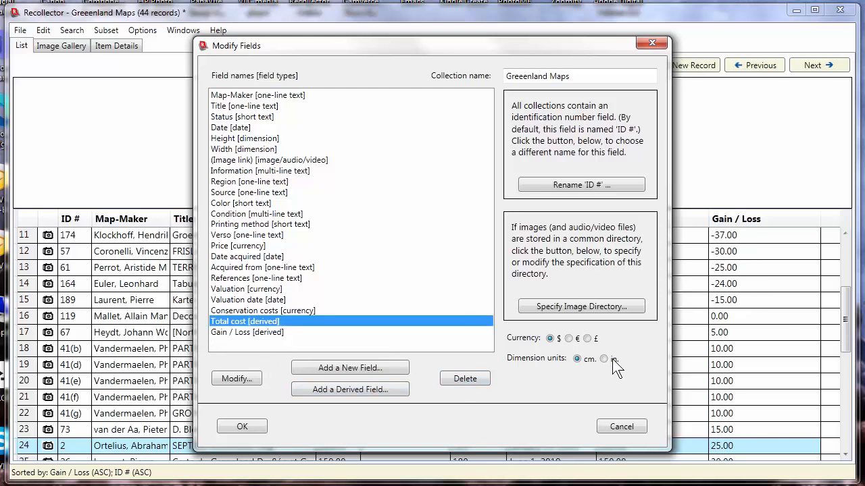
pyautogui.click(468, 377)
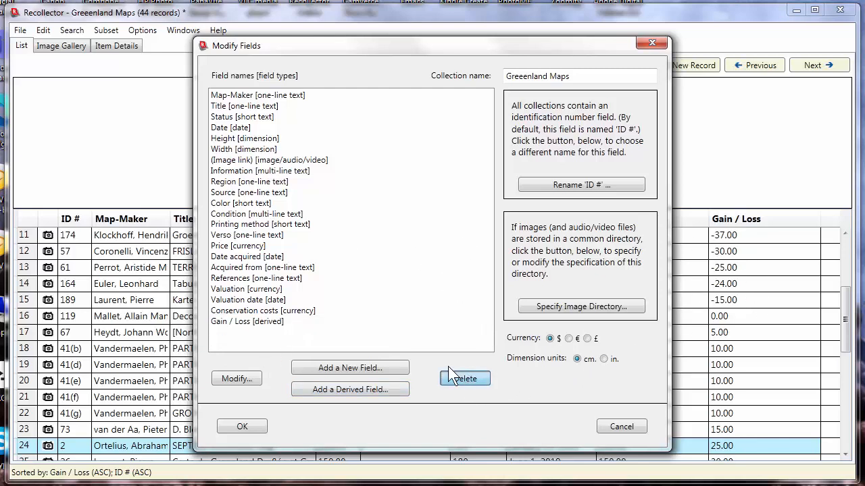
pyautogui.click(254, 323)
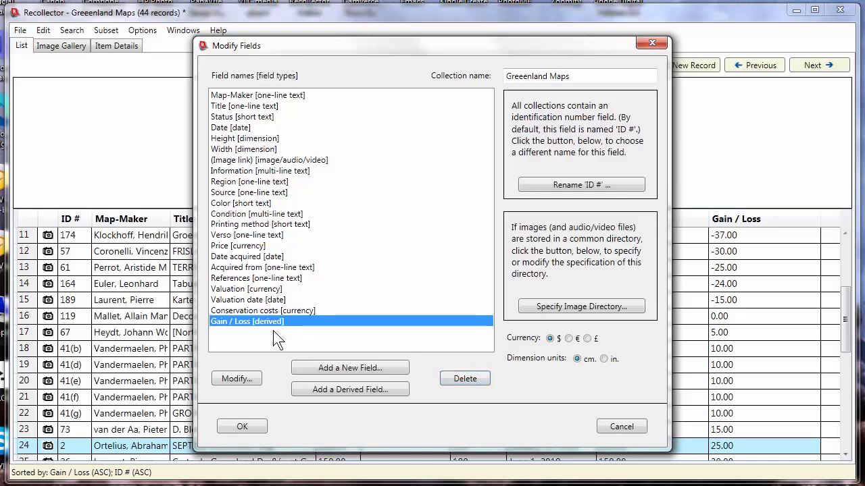
pyautogui.click(464, 383)
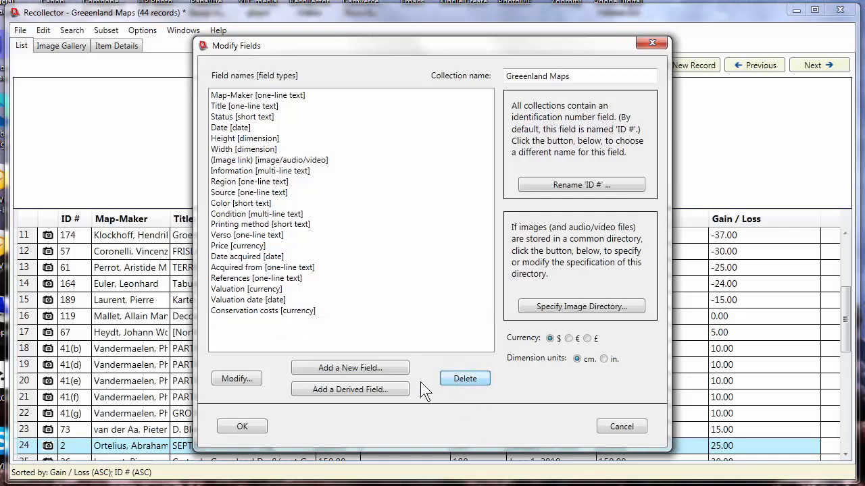
# - Start a new derived field and set its derivation to the Now date minus Date acquired
pyautogui.click(382, 391)
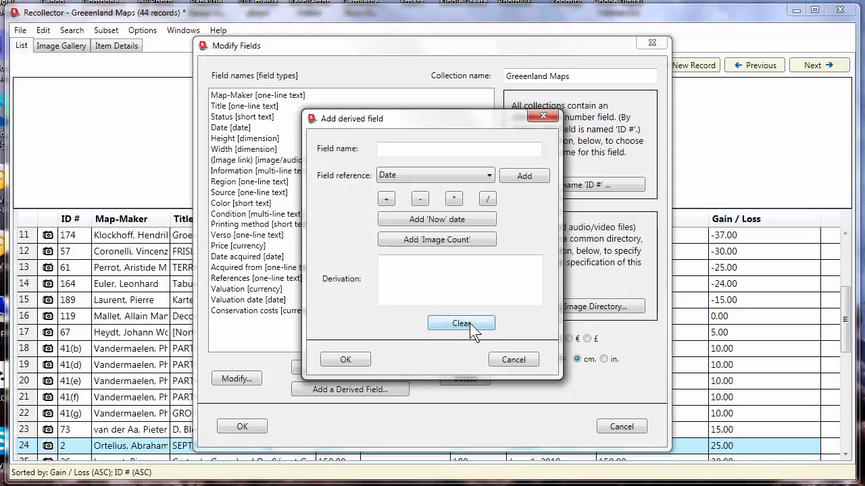
pyautogui.click(436, 221)
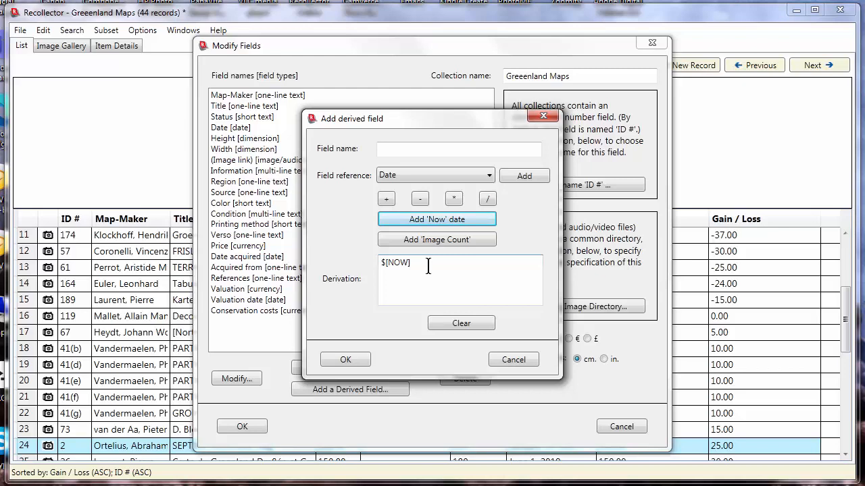
pyautogui.click(420, 199)
pyautogui.click(448, 173)
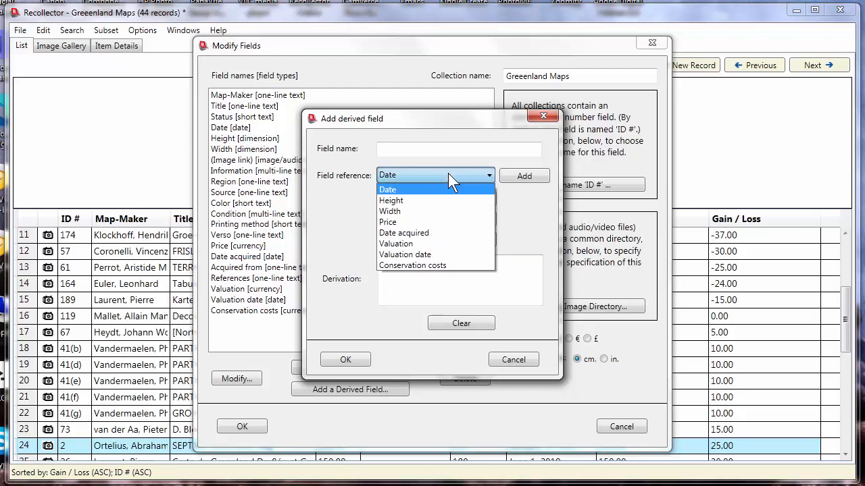
pyautogui.click(407, 233)
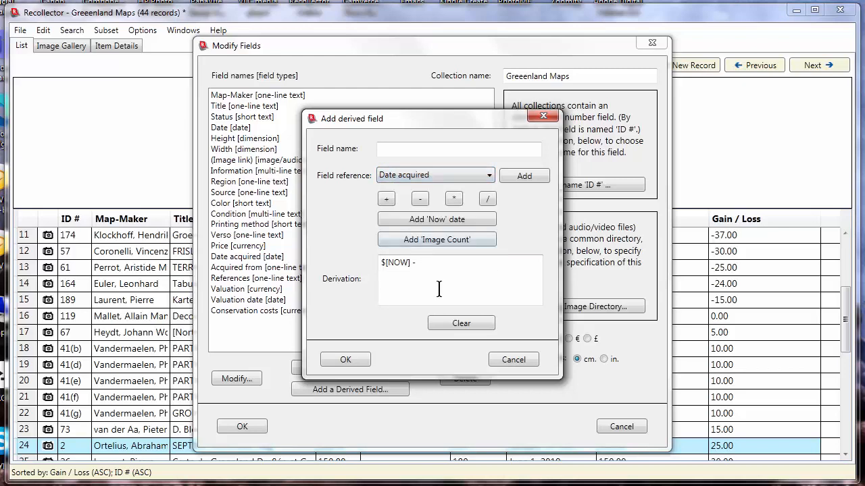
pyautogui.click(510, 175)
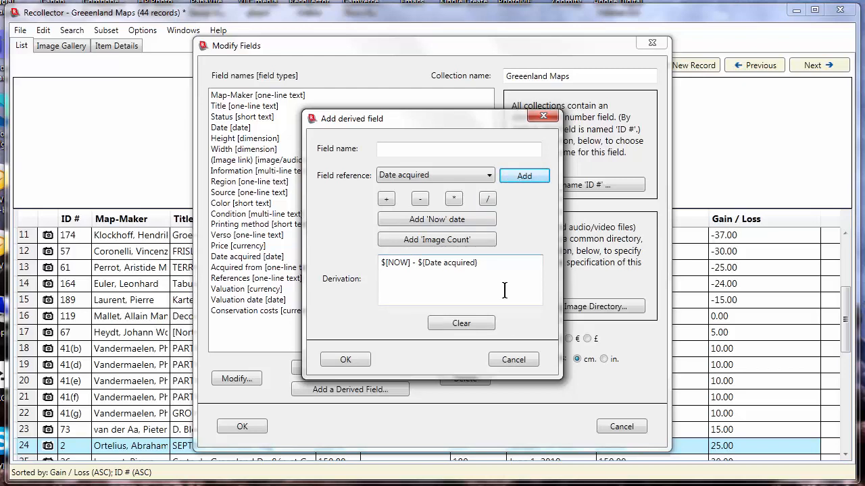
# - Name the new derived field How long had and save it to the collection
pyautogui.click(409, 148)
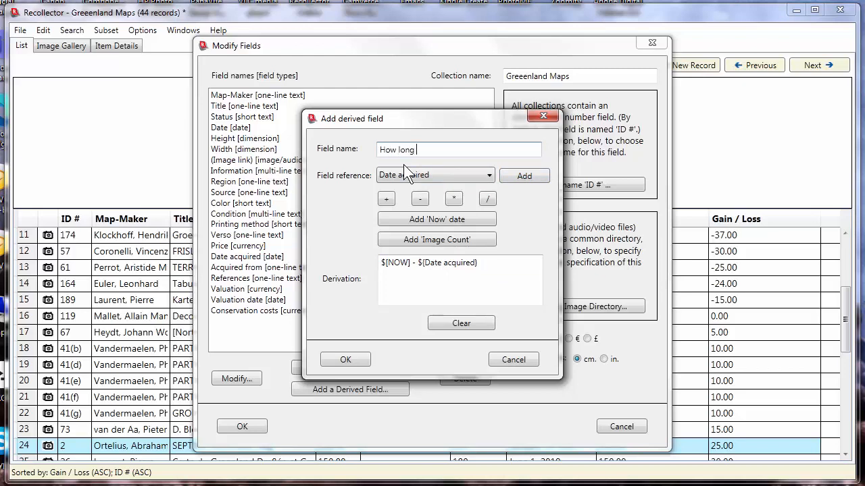
pyautogui.click(347, 357)
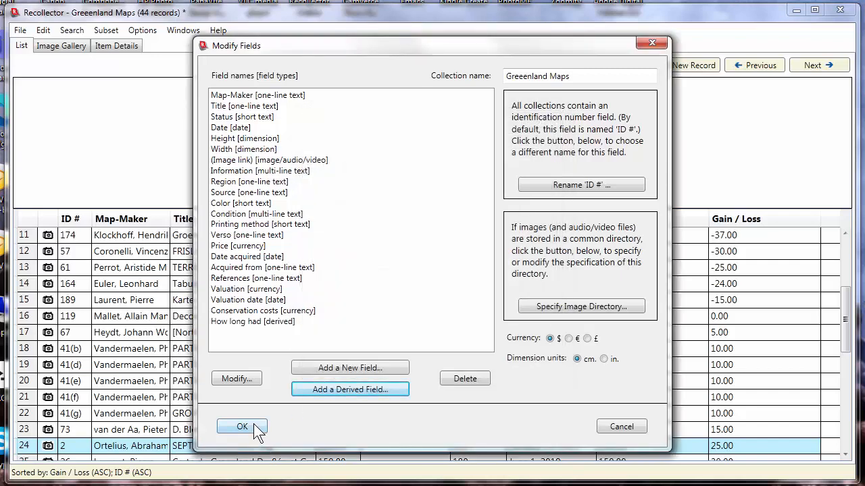
pyautogui.click(253, 425)
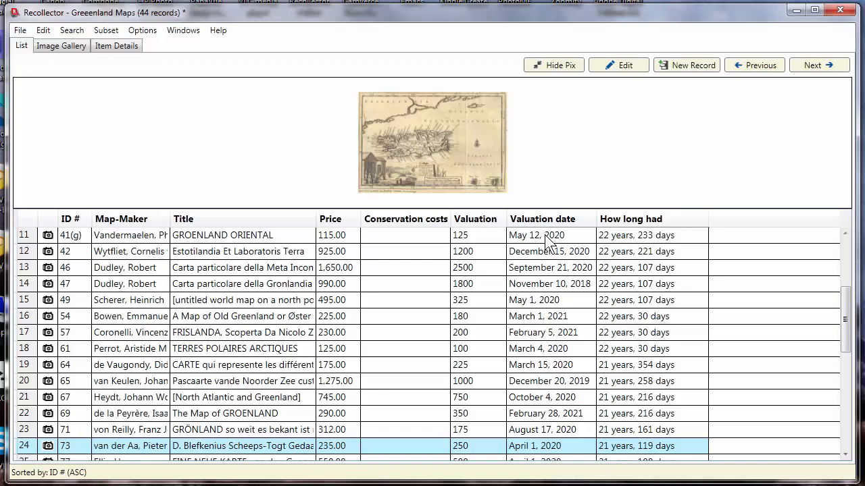
# - Start another derived field in the collection's field definitions and name it Assessment due
pyautogui.click(43, 31)
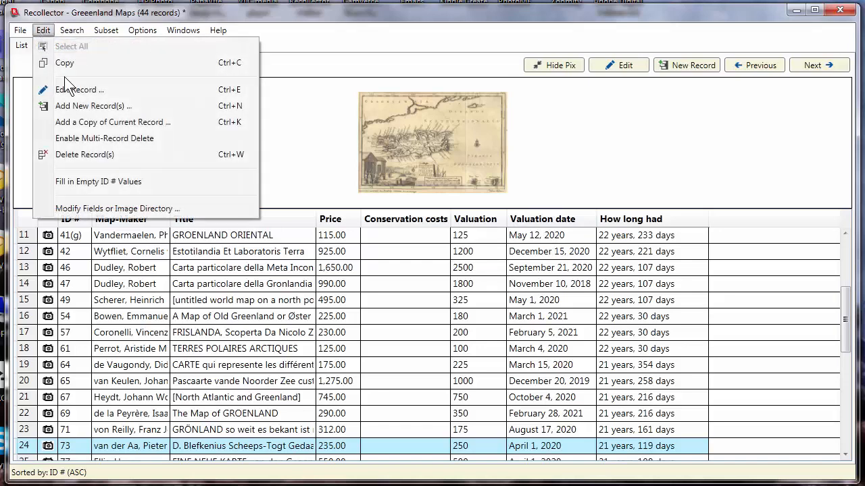
pyautogui.click(137, 209)
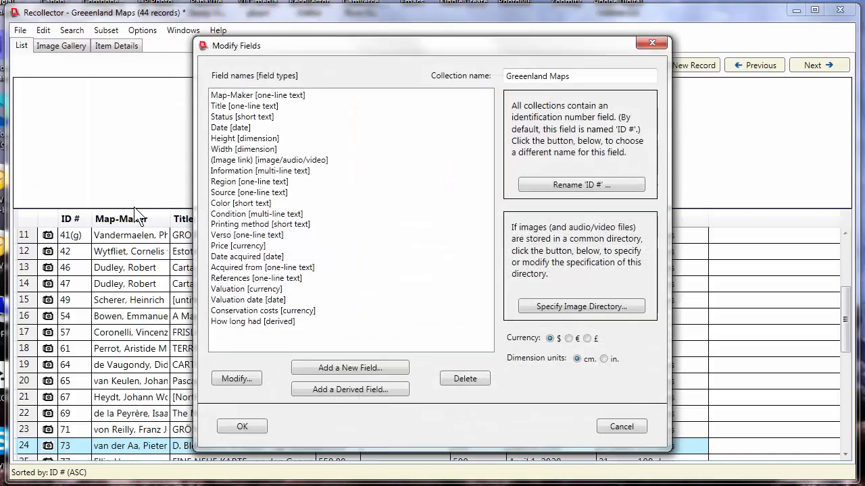
pyautogui.click(343, 385)
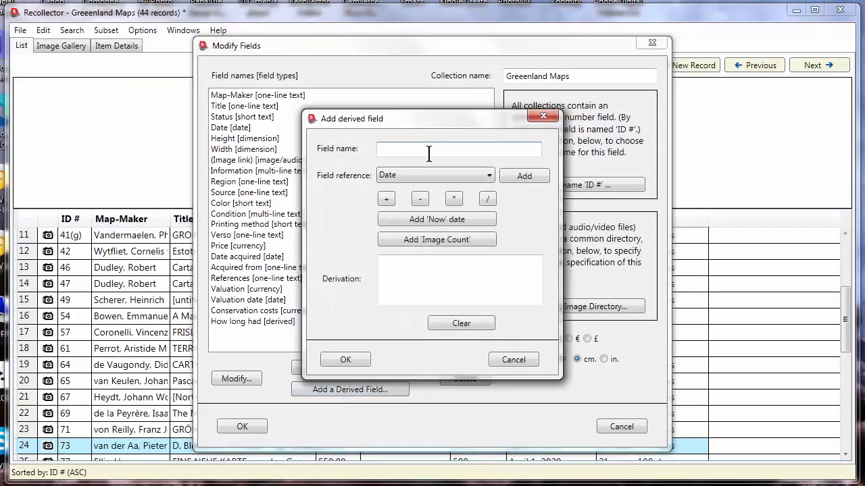
pyautogui.write('Assessment due')
# - Set the Assessment due derivation to Valuation date + 365 and save the field to the collection
pyautogui.click(487, 174)
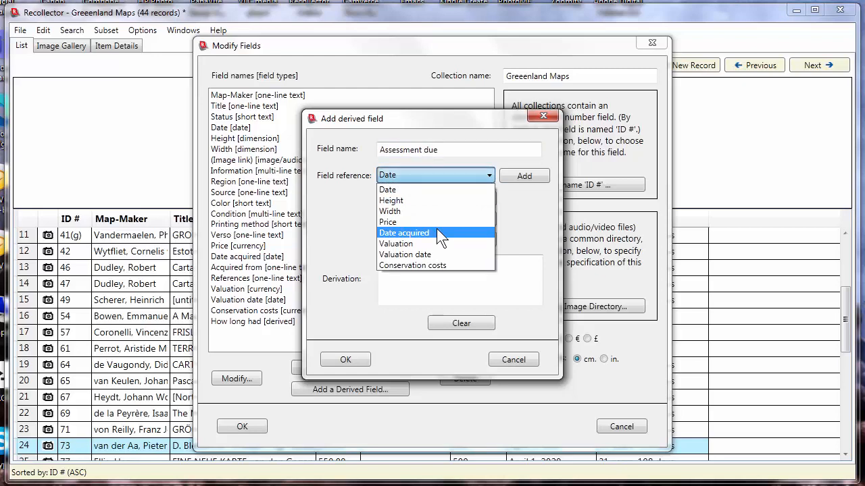
pyautogui.click(422, 255)
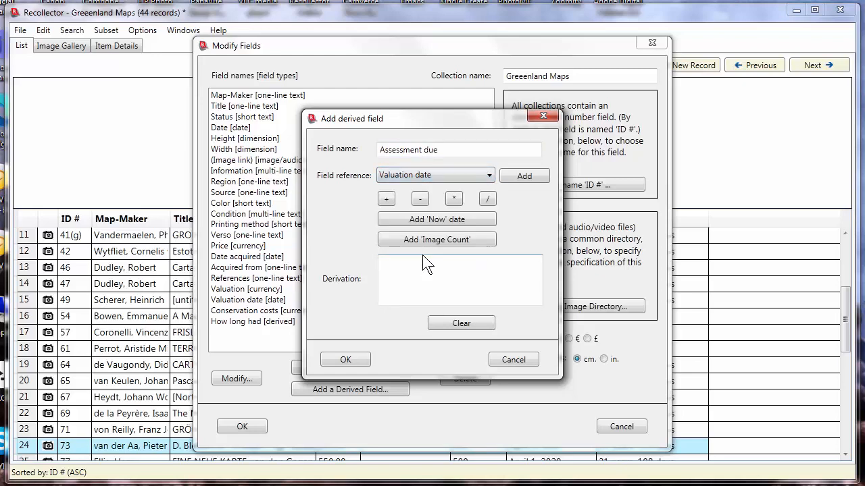
pyautogui.click(524, 175)
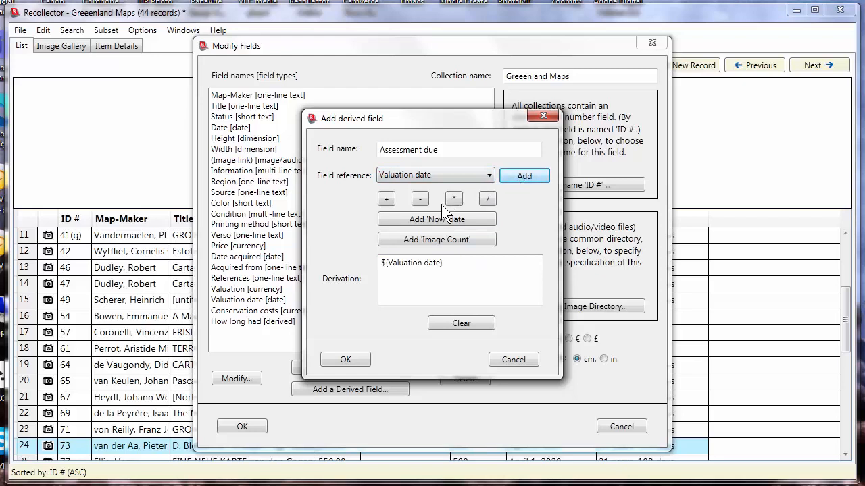
pyautogui.click(386, 197)
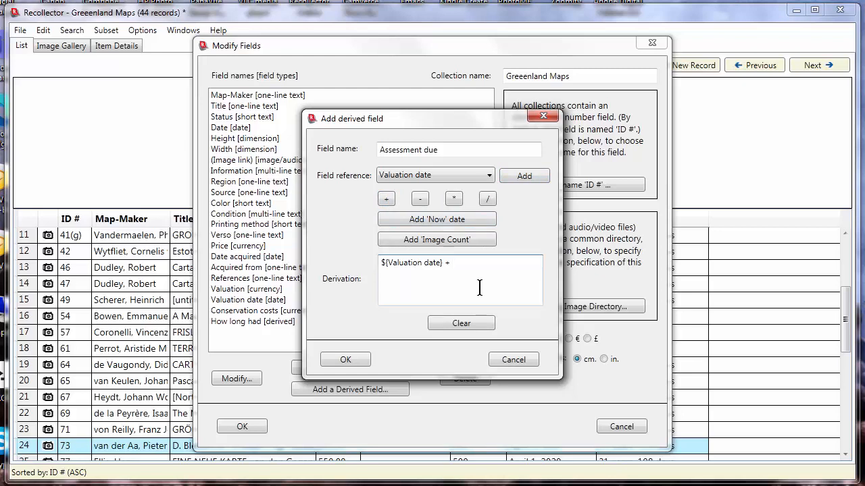
pyautogui.write('365')
pyautogui.click(333, 362)
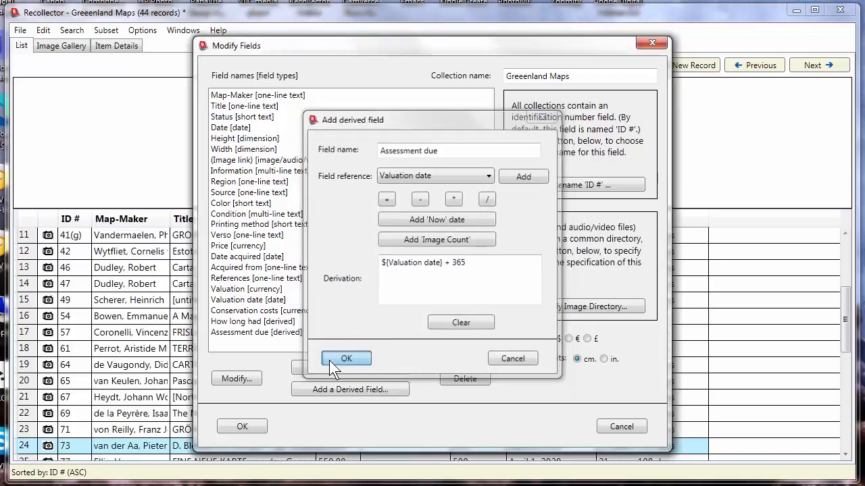
pyautogui.click(241, 427)
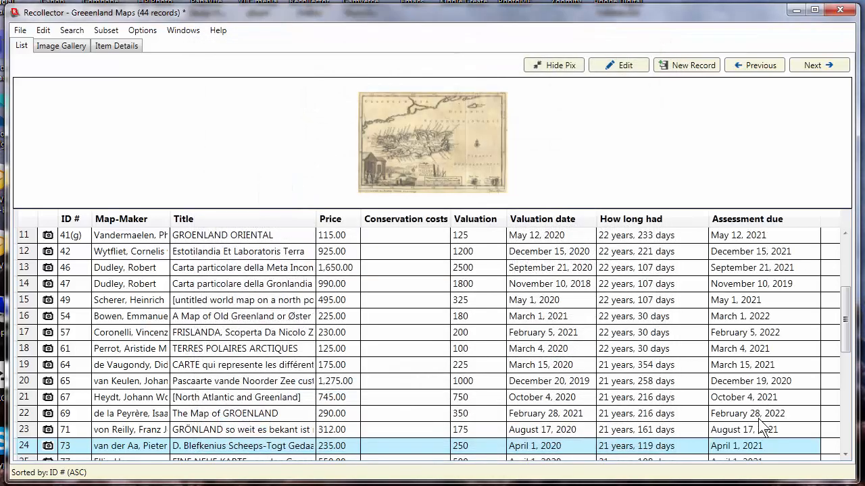
# - Sort the record list by Assessment due in ascending order and review it from the last record back to the first
pyautogui.click(759, 220)
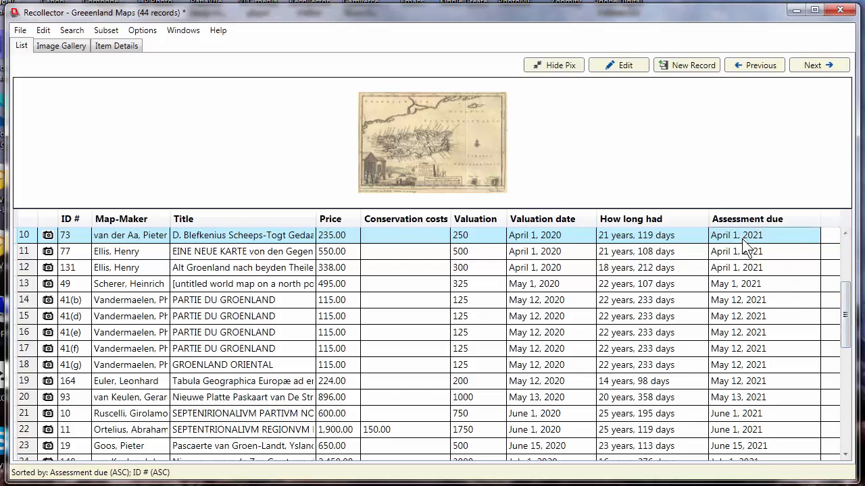
pyautogui.moveTo(847, 308); pyautogui.dragTo(853, 456)
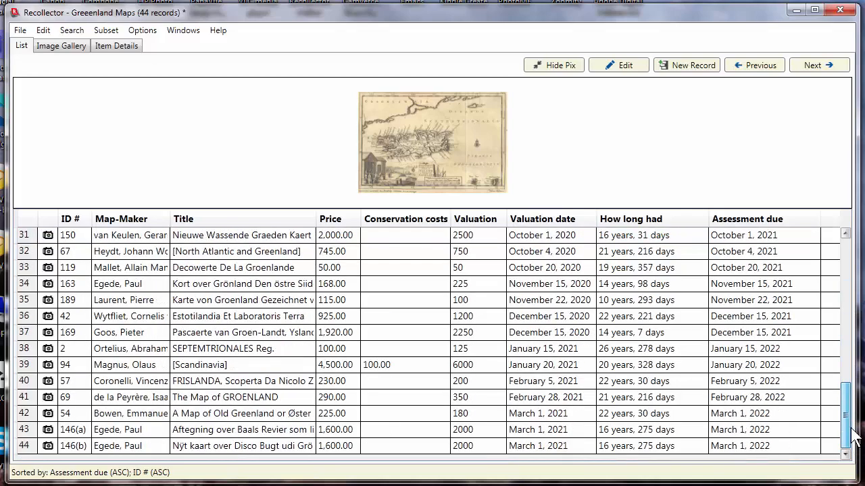
pyautogui.moveTo(846, 419); pyautogui.dragTo(850, 227)
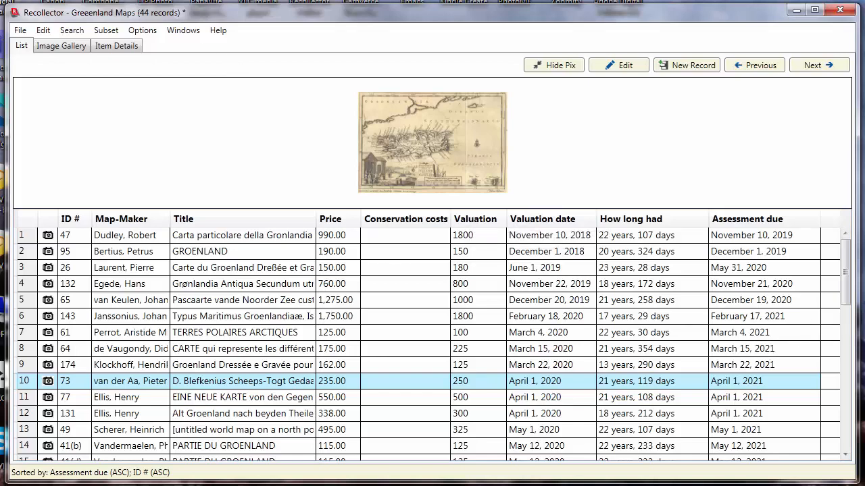
# - Delete the derived field How long had from the collection's field definitions
pyautogui.click(45, 30)
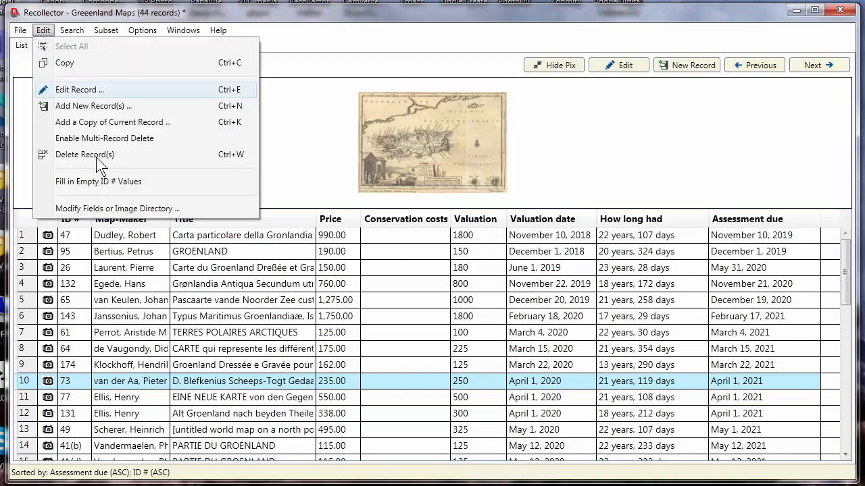
pyautogui.click(117, 209)
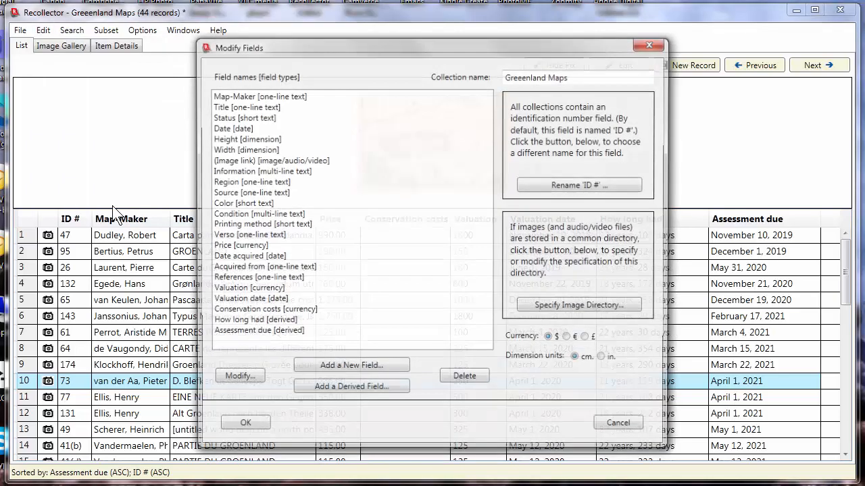
pyautogui.click(218, 321)
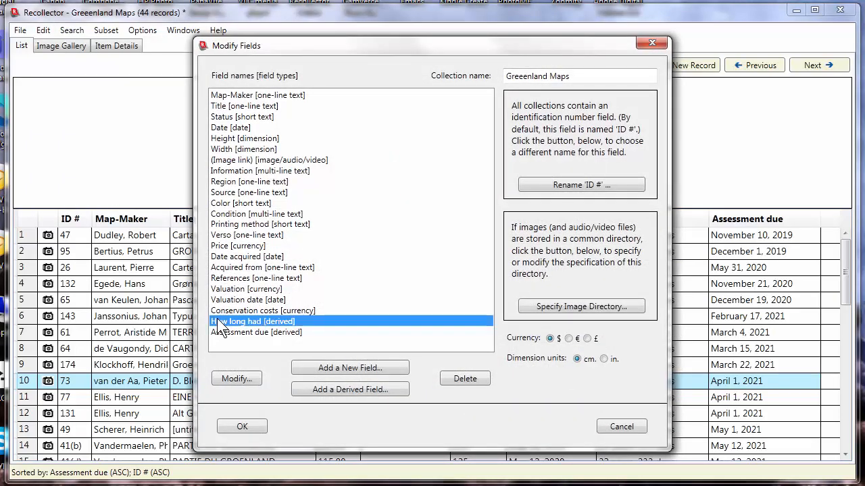
pyautogui.click(467, 379)
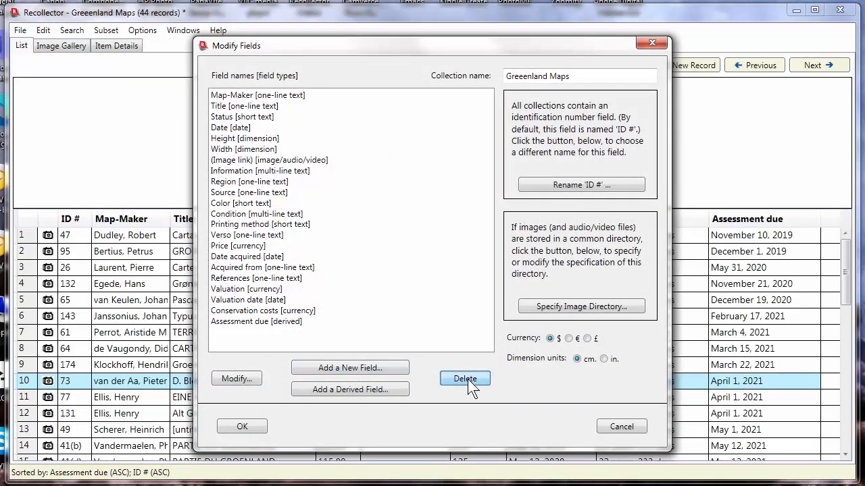
# - Start a new derived field and name it How long until due
pyautogui.click(351, 389)
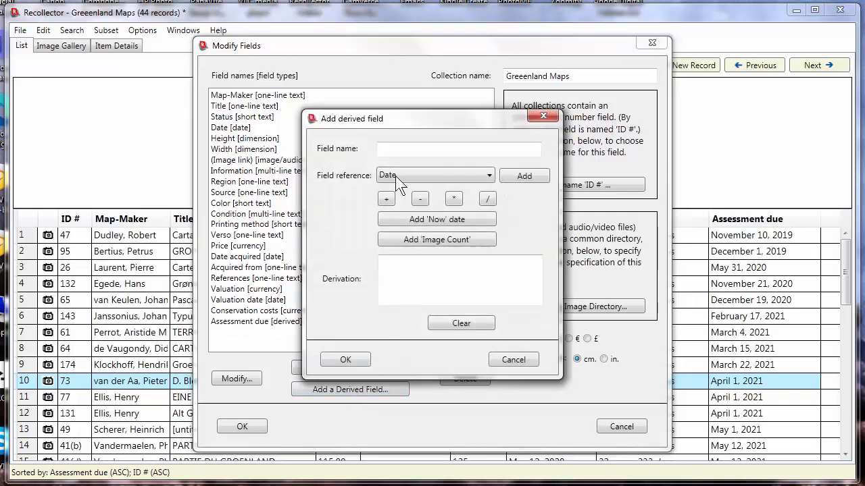
pyautogui.click(392, 150)
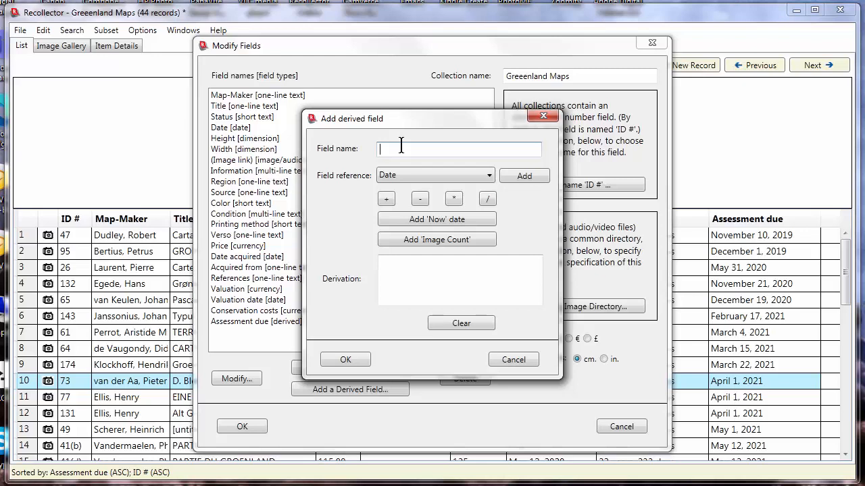
pyautogui.write('How long until due')
# - Set the How long until due derivation to Valuation date + 365 minus the Now date and save the field to the collection
pyautogui.click(455, 175)
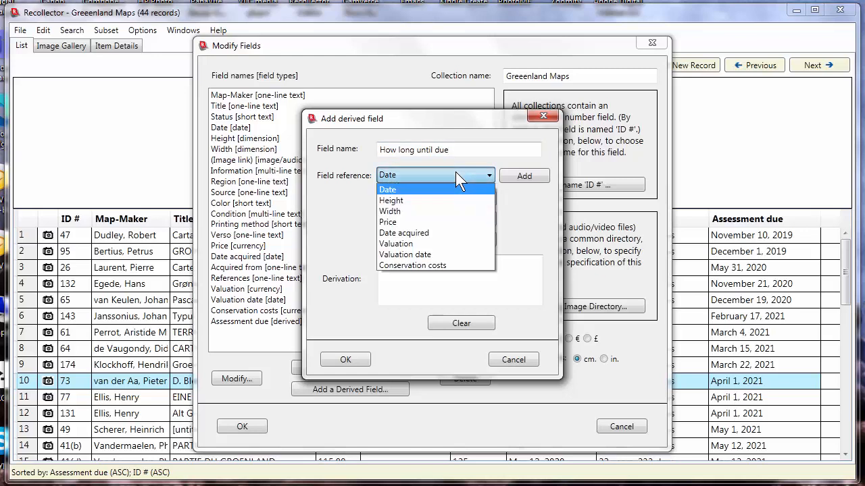
pyautogui.click(410, 254)
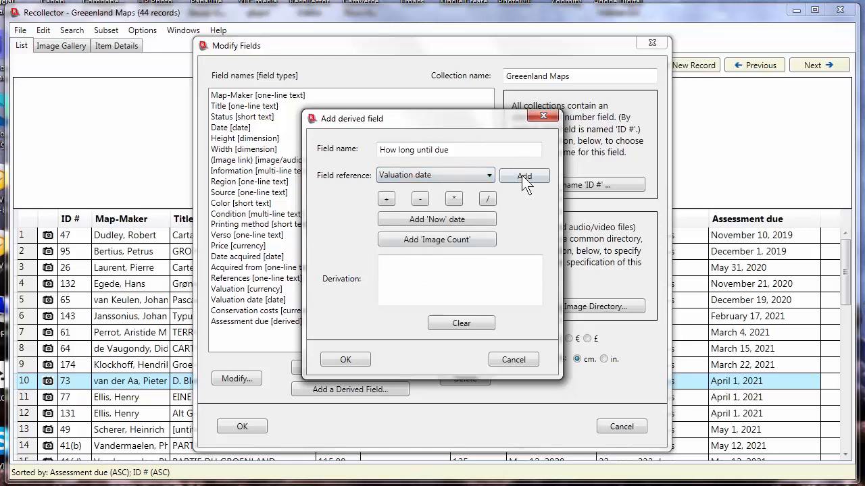
pyautogui.click(521, 175)
pyautogui.click(387, 197)
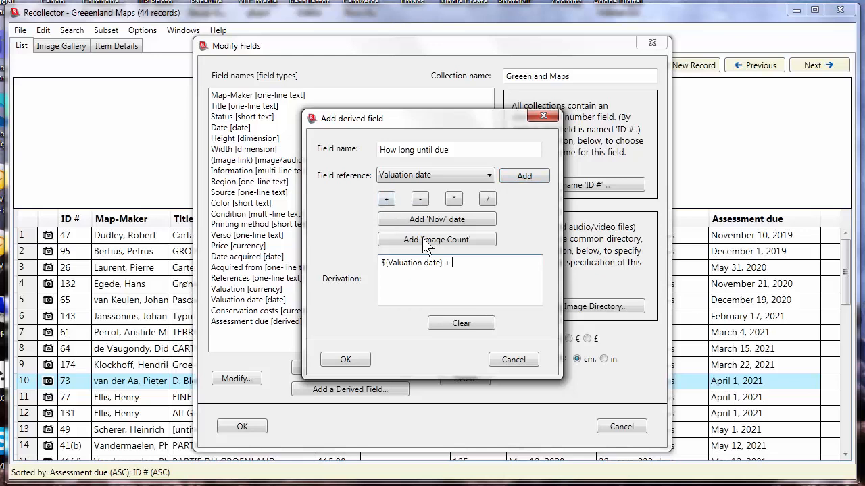
pyautogui.write('365')
pyautogui.click(420, 199)
pyautogui.click(441, 217)
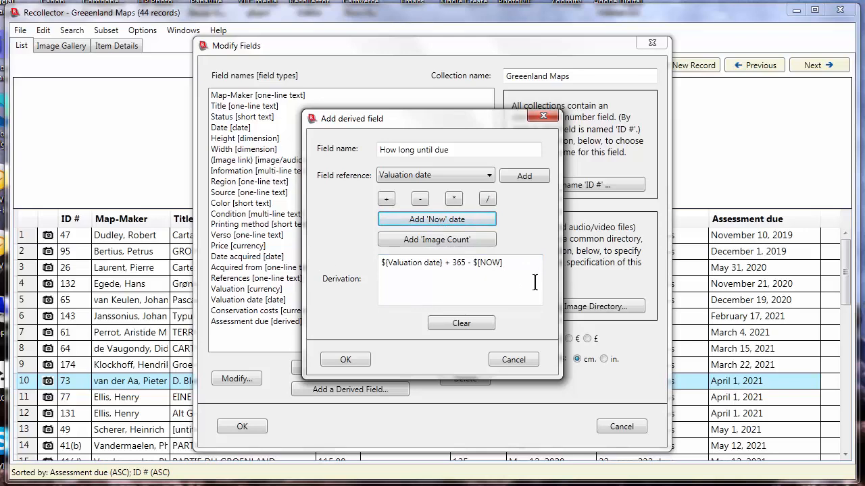
pyautogui.click(346, 361)
pyautogui.click(237, 427)
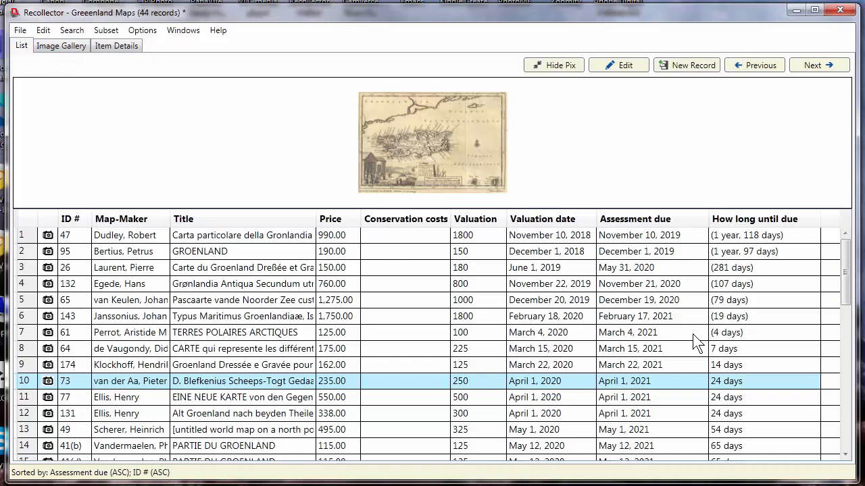
# - Start defining a new subset of the collection and name it Assessment overdue
pyautogui.click(104, 30)
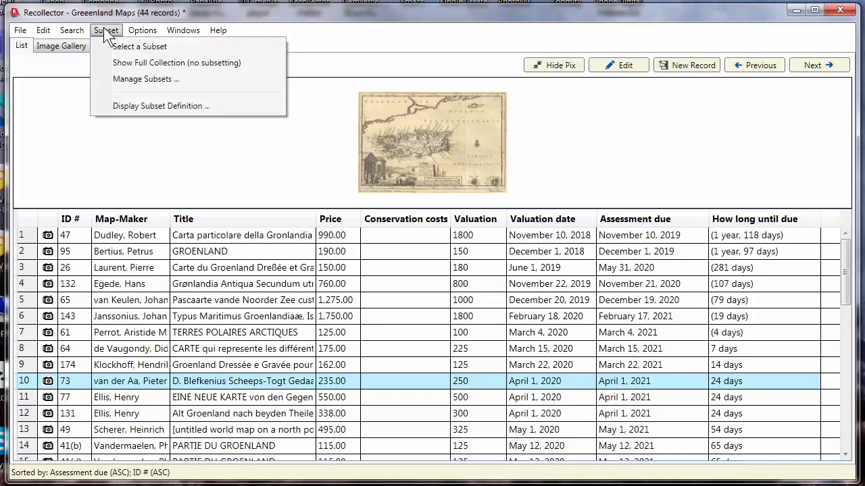
pyautogui.click(136, 78)
pyautogui.click(535, 180)
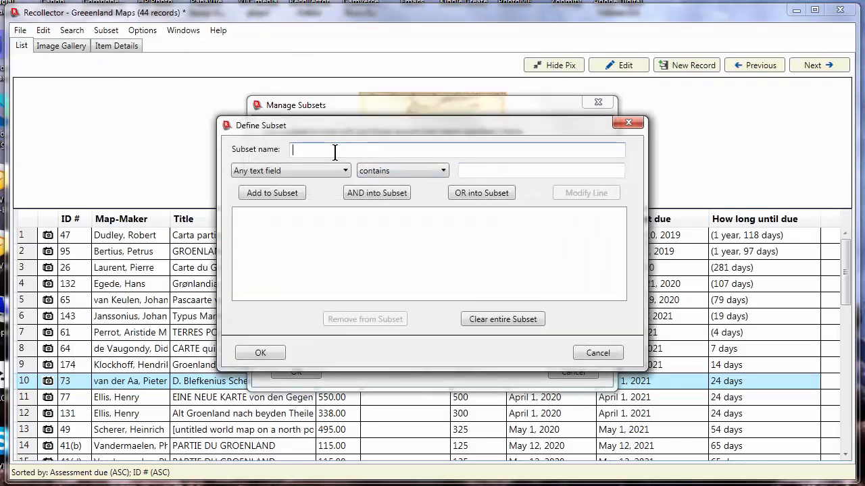
pyautogui.write('Assessment overdue')
# - Add the condition How long until due is less than 0 to the Assessment overdue subset and save the subset
pyautogui.click(323, 176)
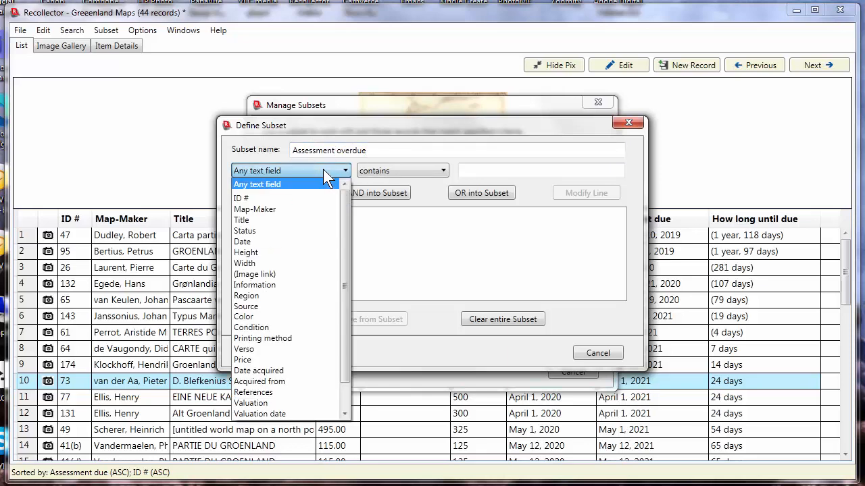
pyautogui.click(344, 396)
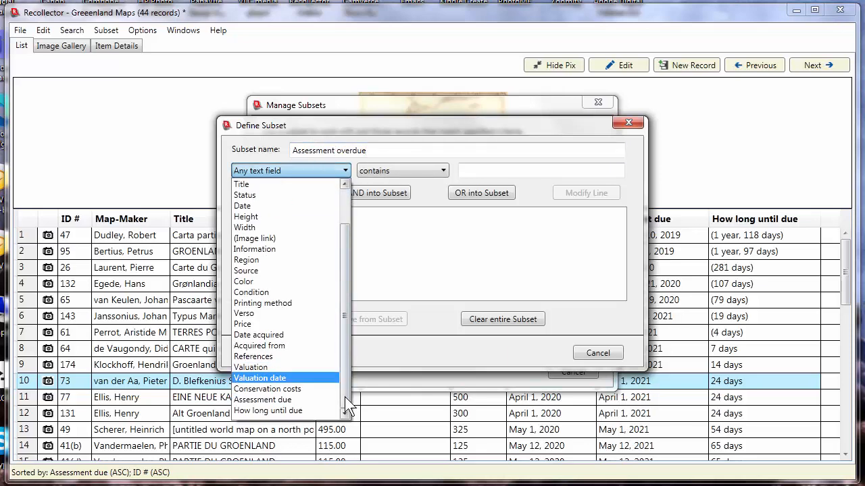
pyautogui.click(284, 411)
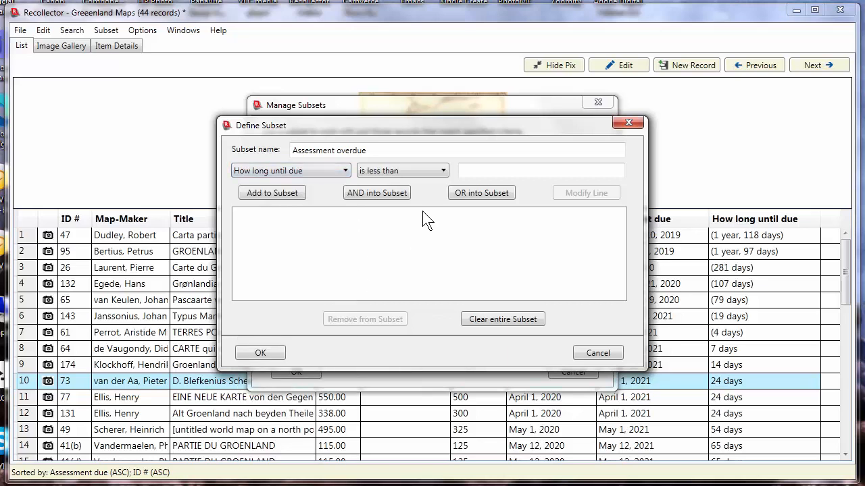
pyautogui.click(484, 171)
pyautogui.write('0')
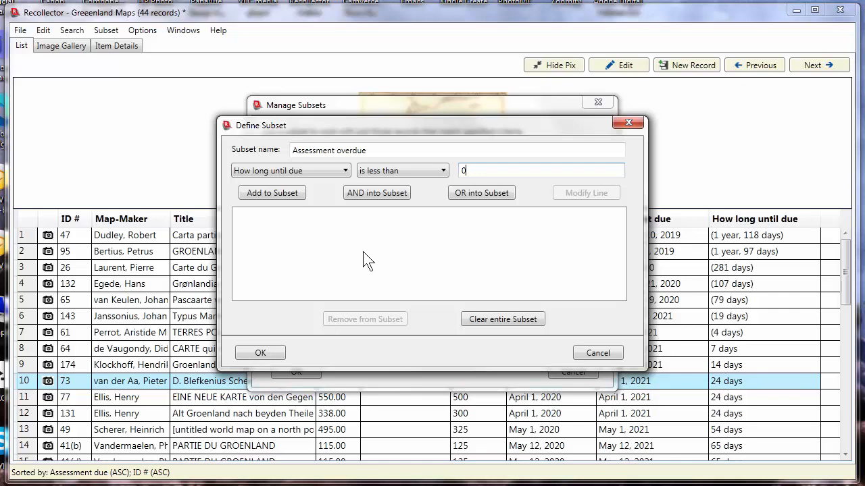
pyautogui.click(248, 194)
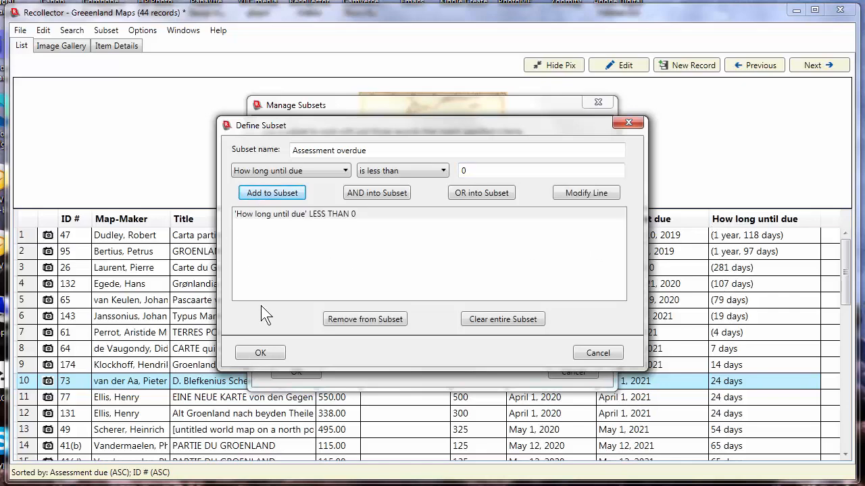
pyautogui.click(269, 353)
pyautogui.click(288, 365)
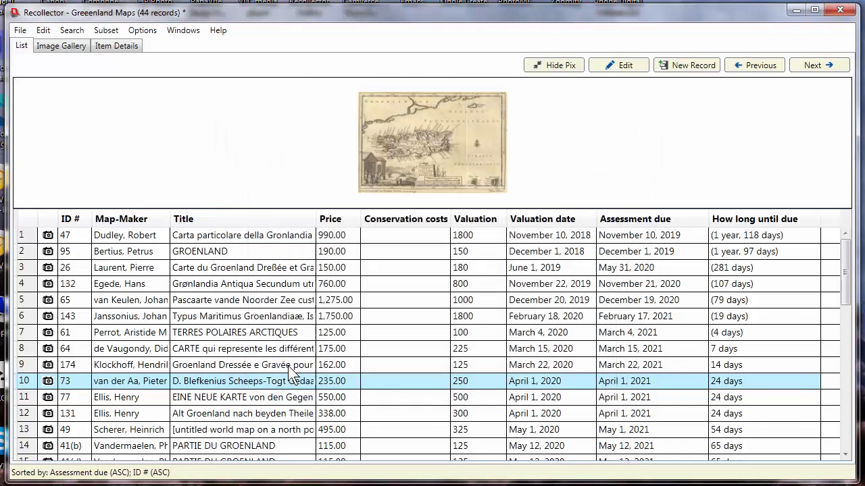
# - Apply the Assessment overdue subset to the collection list
pyautogui.click(108, 31)
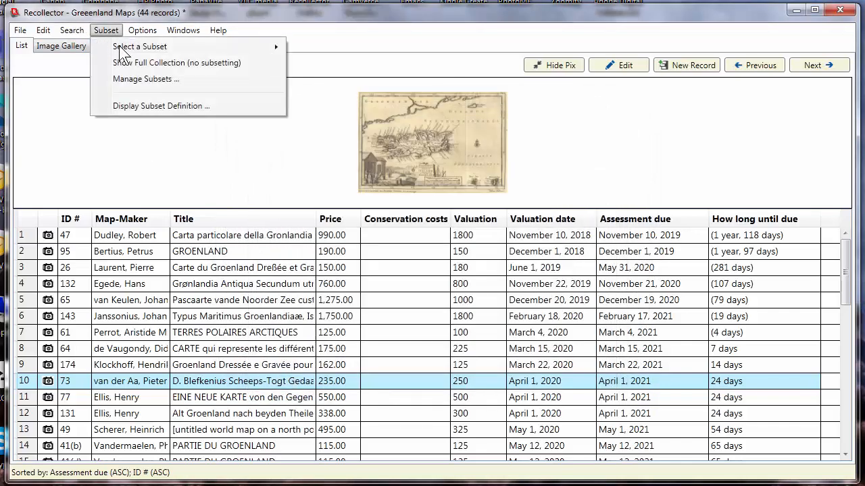
pyautogui.moveTo(201, 45)
pyautogui.click(332, 46)
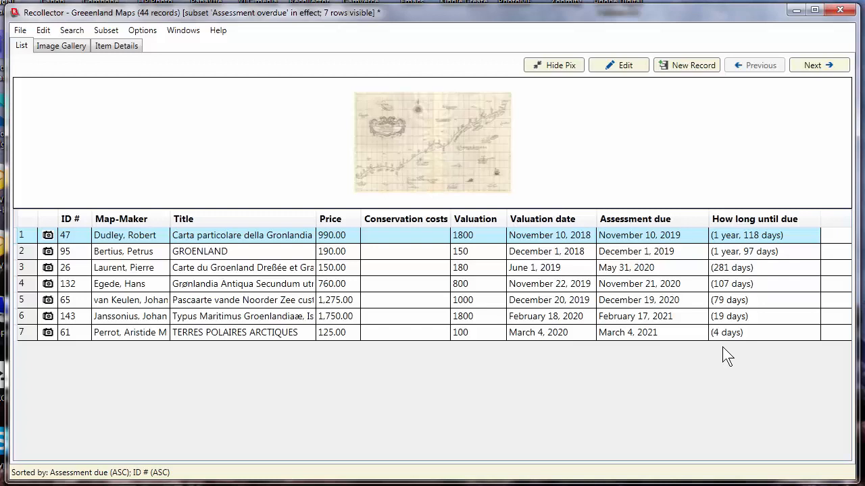
# - Define a new derived field named Num. images with the image count as its derivation
pyautogui.click(44, 30)
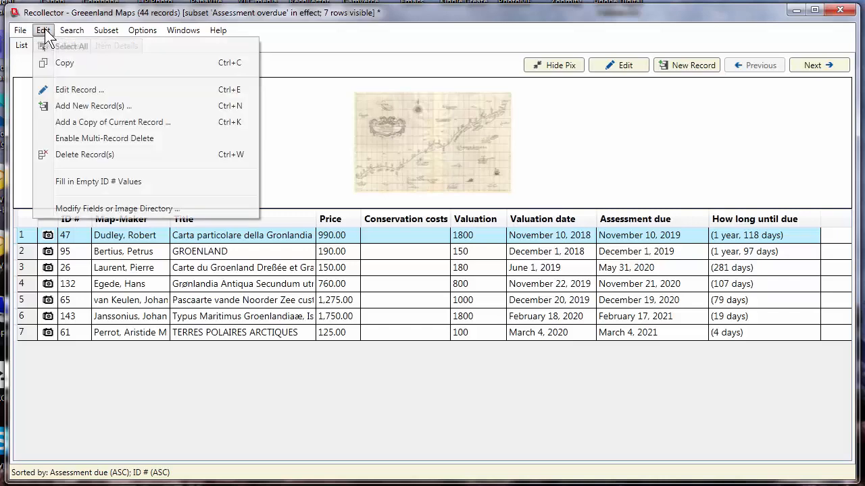
pyautogui.click(88, 208)
pyautogui.click(356, 390)
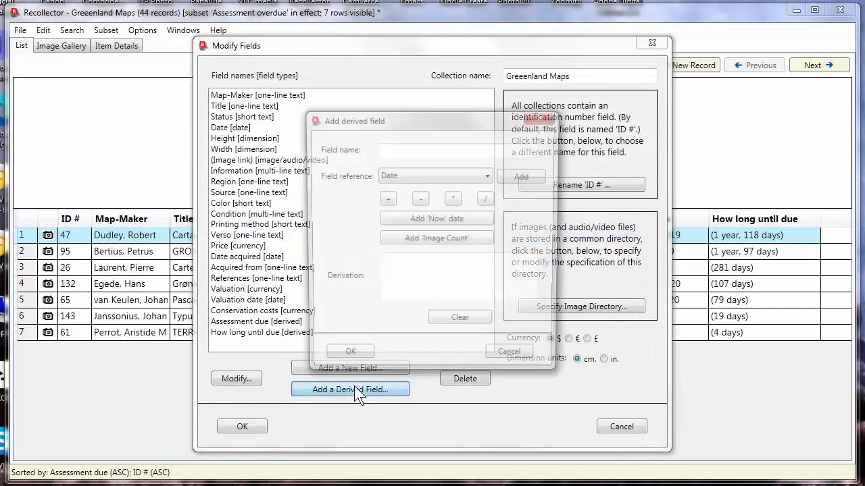
pyautogui.click(425, 239)
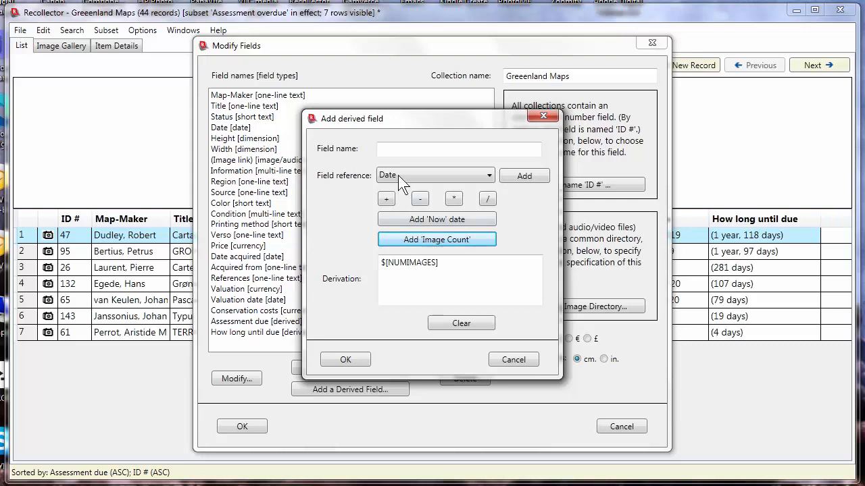
pyautogui.click(393, 148)
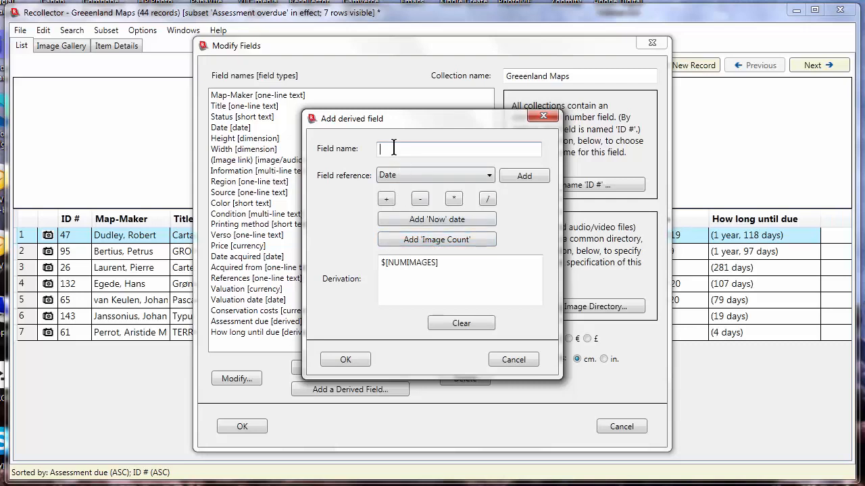
pyautogui.write('Num. im')
pyautogui.write('s')
# - Save the Num. images field to the collection and sort the list by it in descending order
pyautogui.click(345, 360)
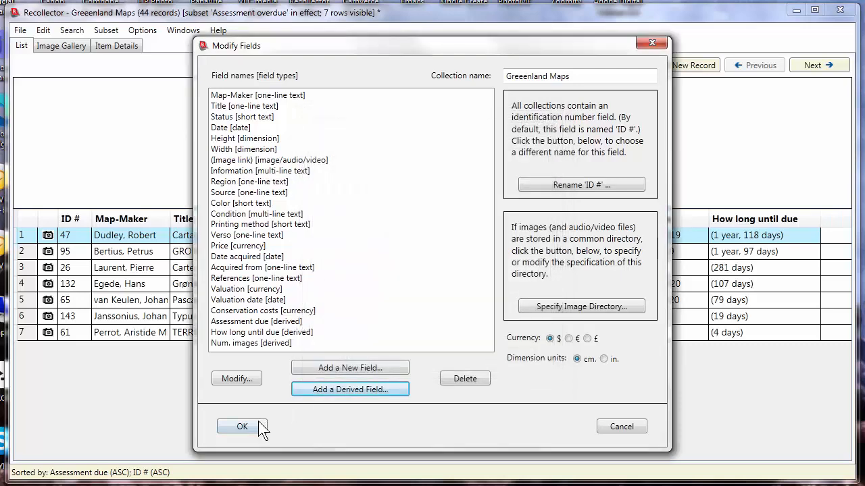
pyautogui.click(251, 430)
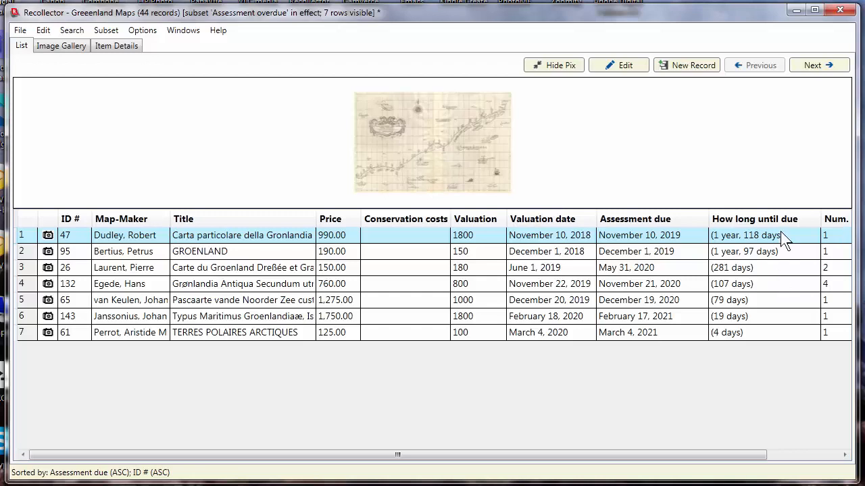
pyautogui.click(836, 219)
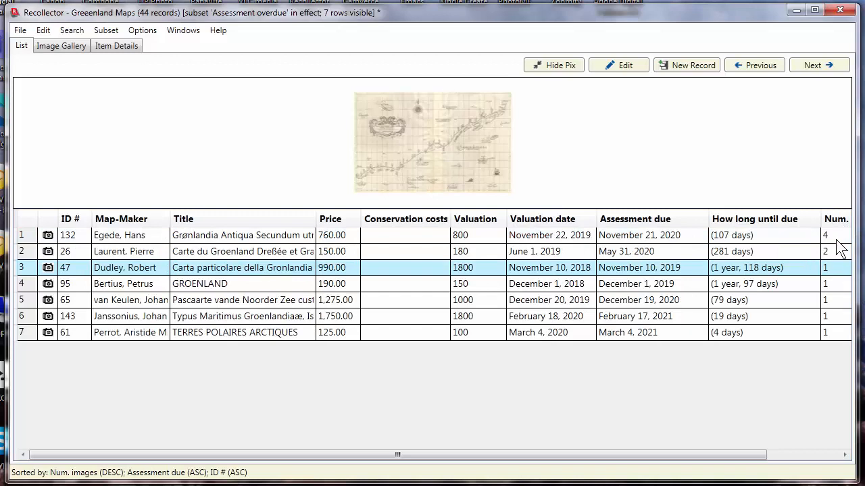